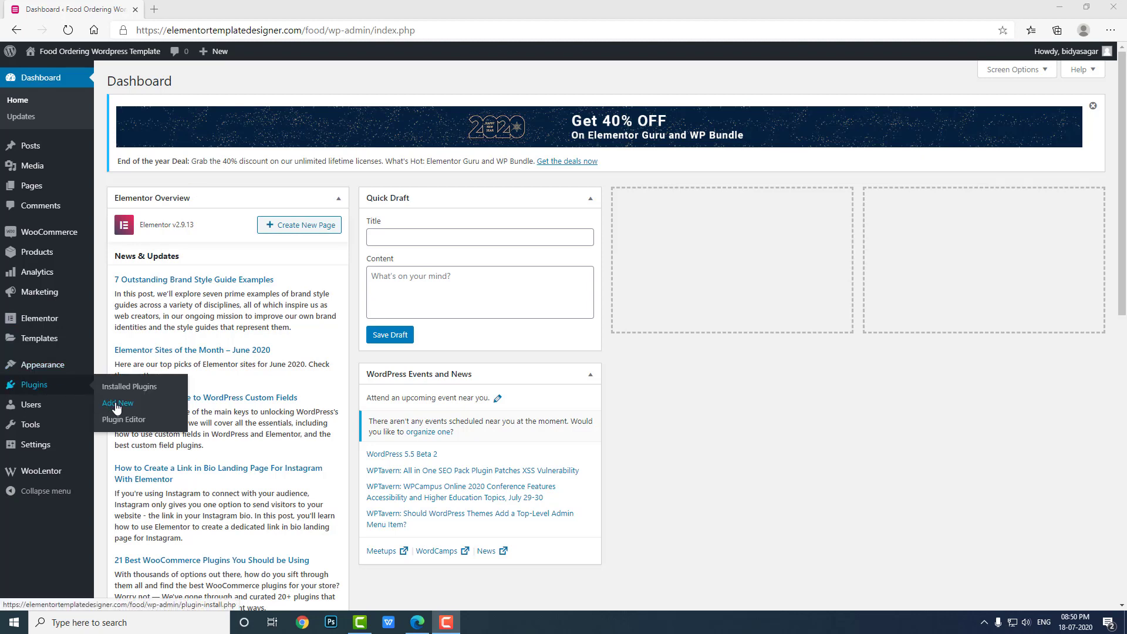
On the Add New plugins page, search for 'UPI' to list matching payment plugins
{"action": "left_click", "coordinate": [117, 408]}
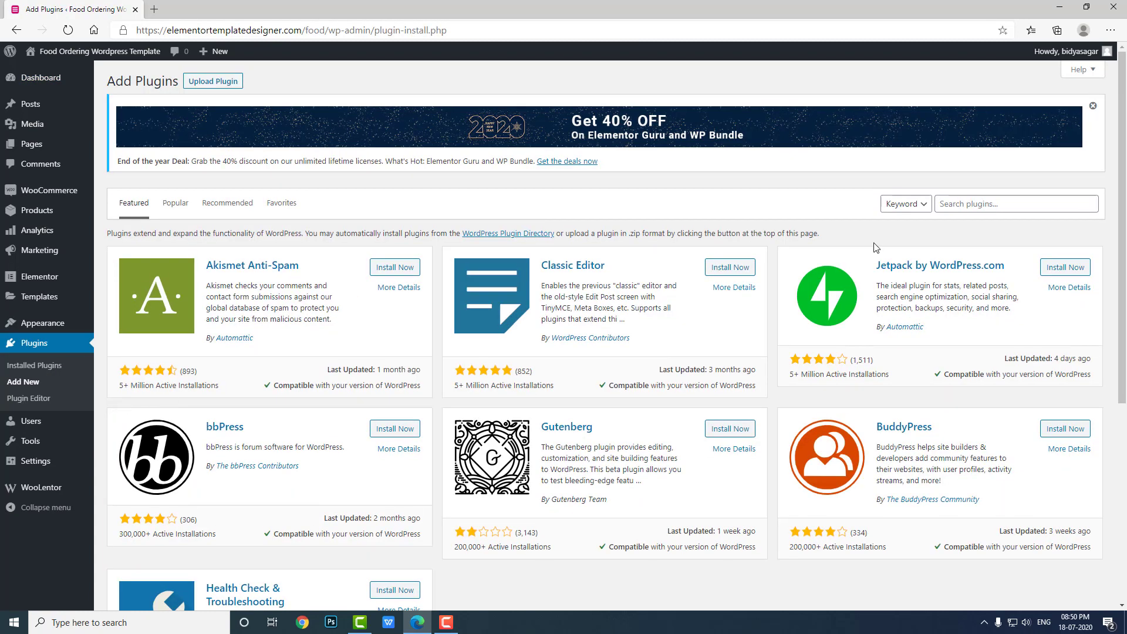
{"action": "left_click", "coordinate": [974, 201]}
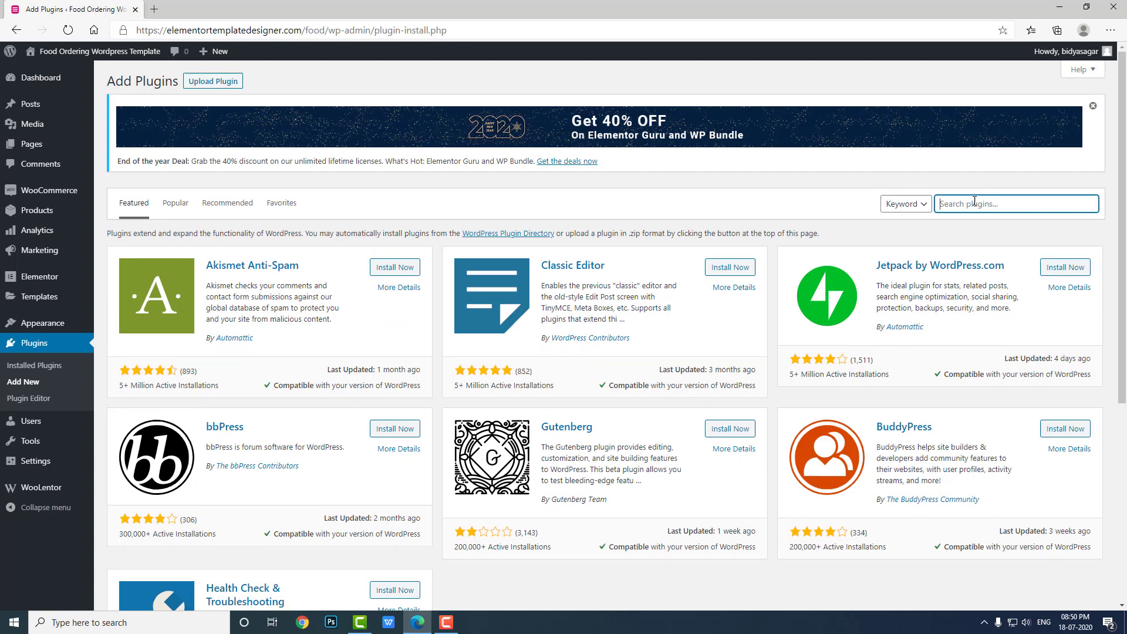
{"action": "type", "text": "UPI"}
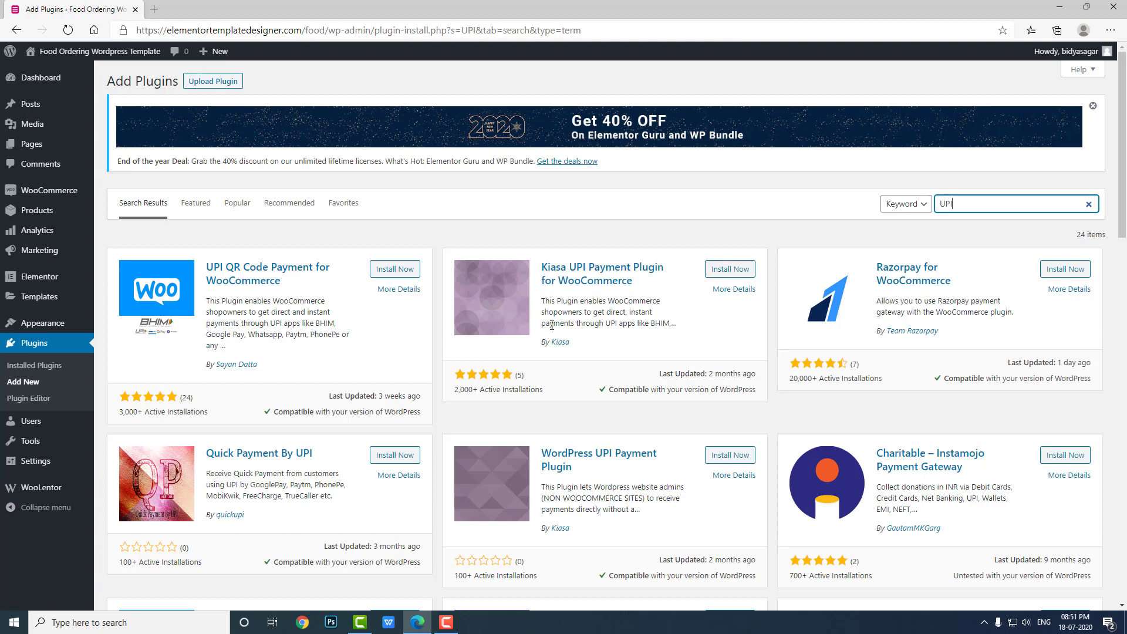
Install the Kiasa UPI Payment Plugin for WooCommerce from the results and activate it
{"action": "left_click", "coordinate": [730, 273]}
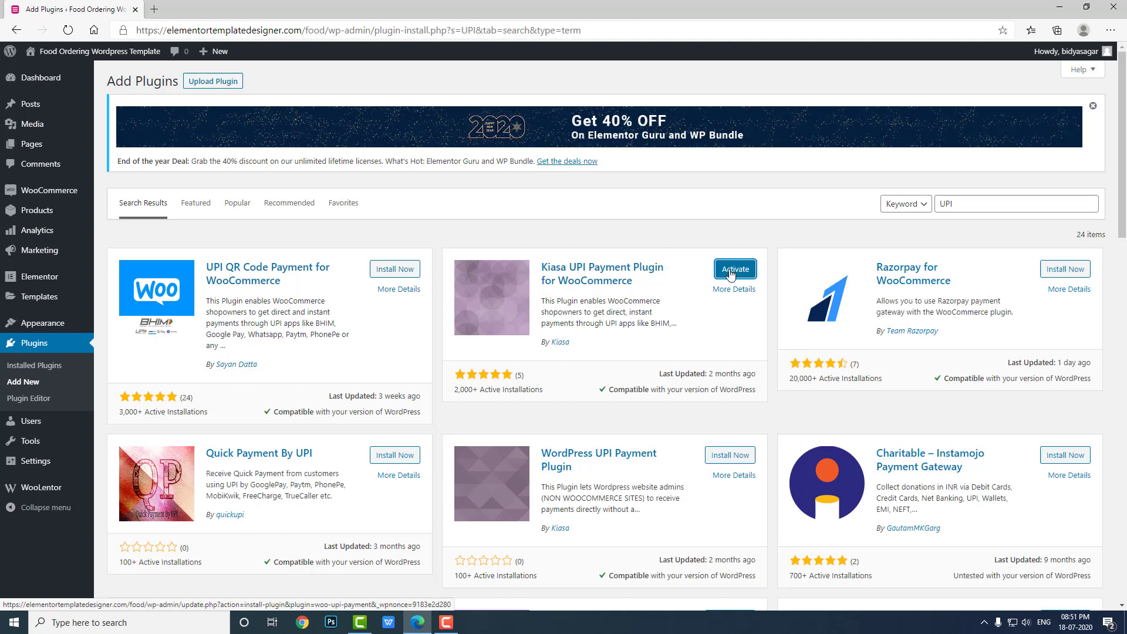
{"action": "left_click", "coordinate": [735, 271]}
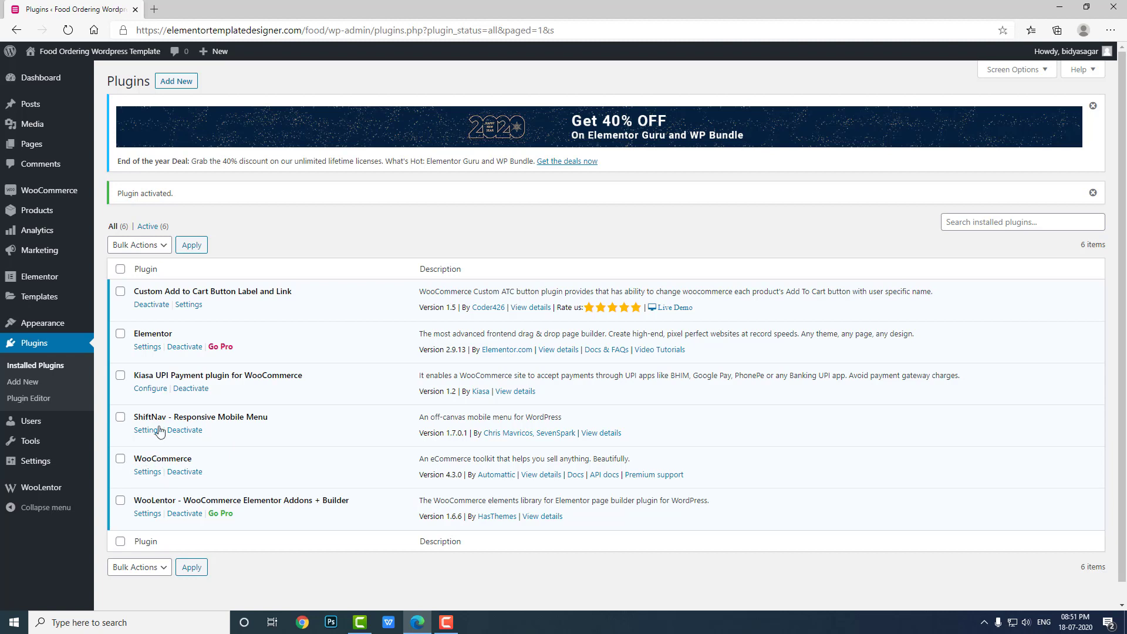
{"action": "mouse_move", "coordinate": [49, 190]}
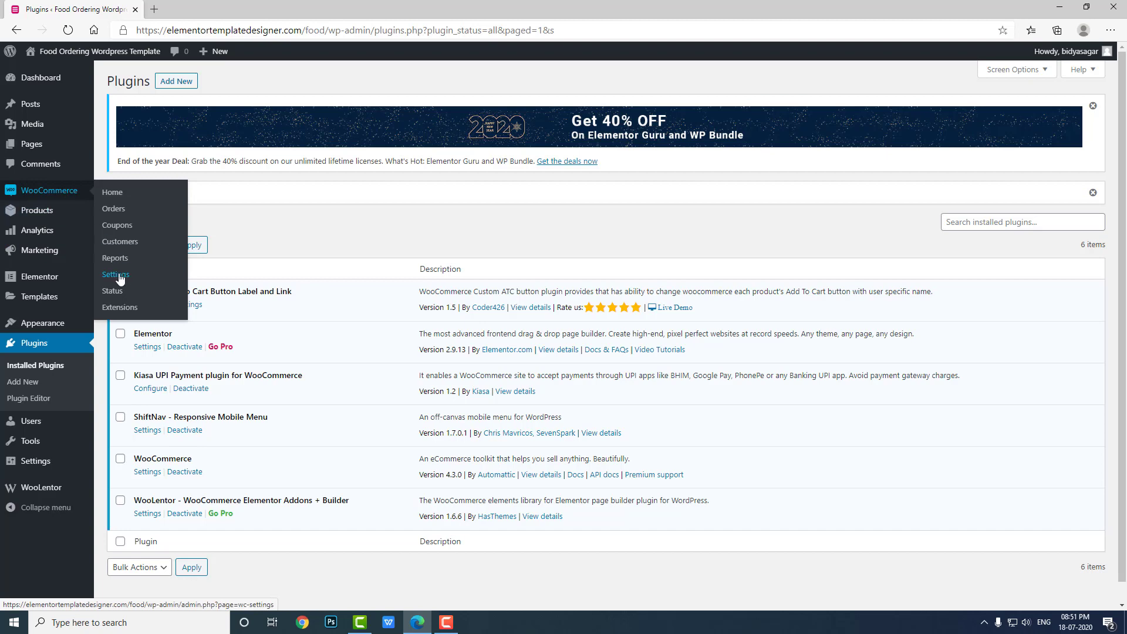
Open the UPI – UPI Payment settings from the WooCommerce Settings Payments tab
{"action": "left_click", "coordinate": [119, 277]}
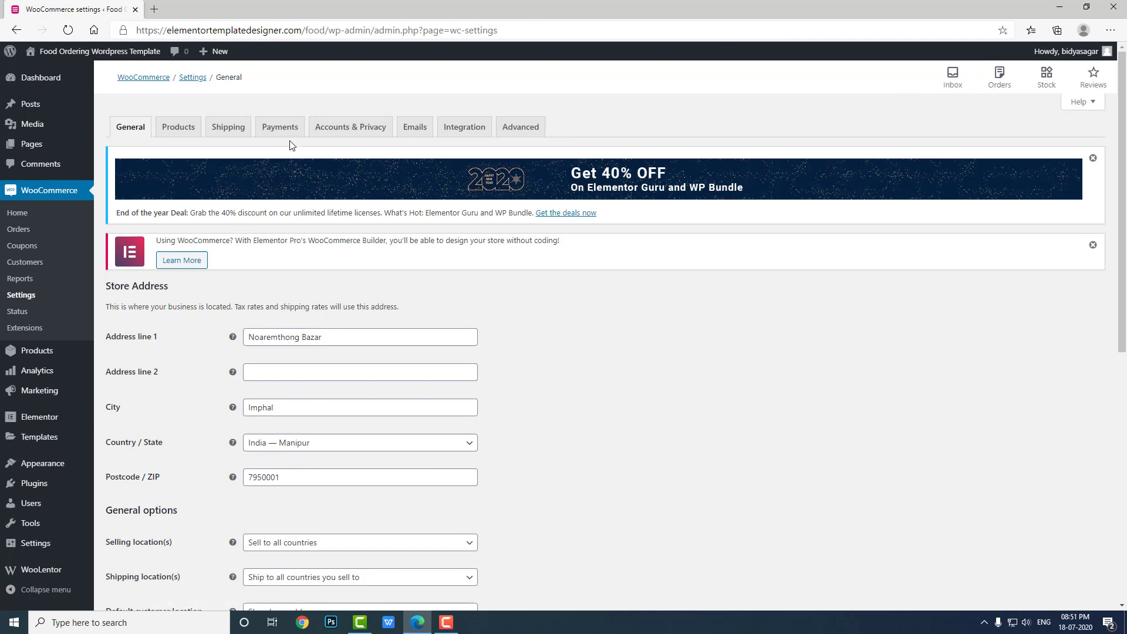
{"action": "left_click", "coordinate": [285, 133]}
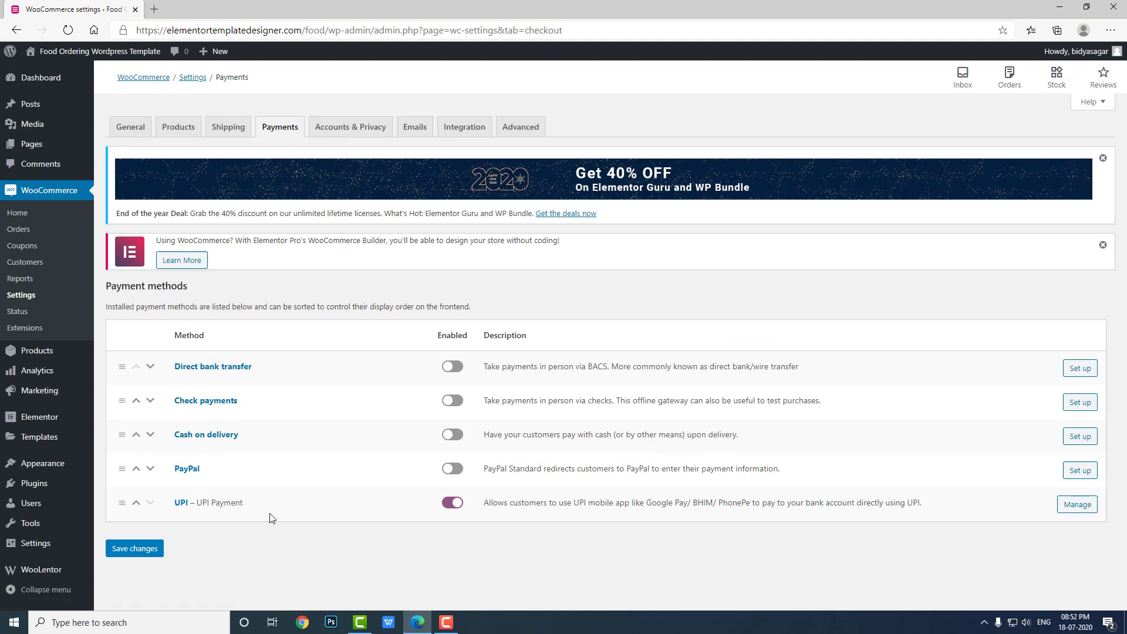
{"action": "left_click", "coordinate": [1078, 506]}
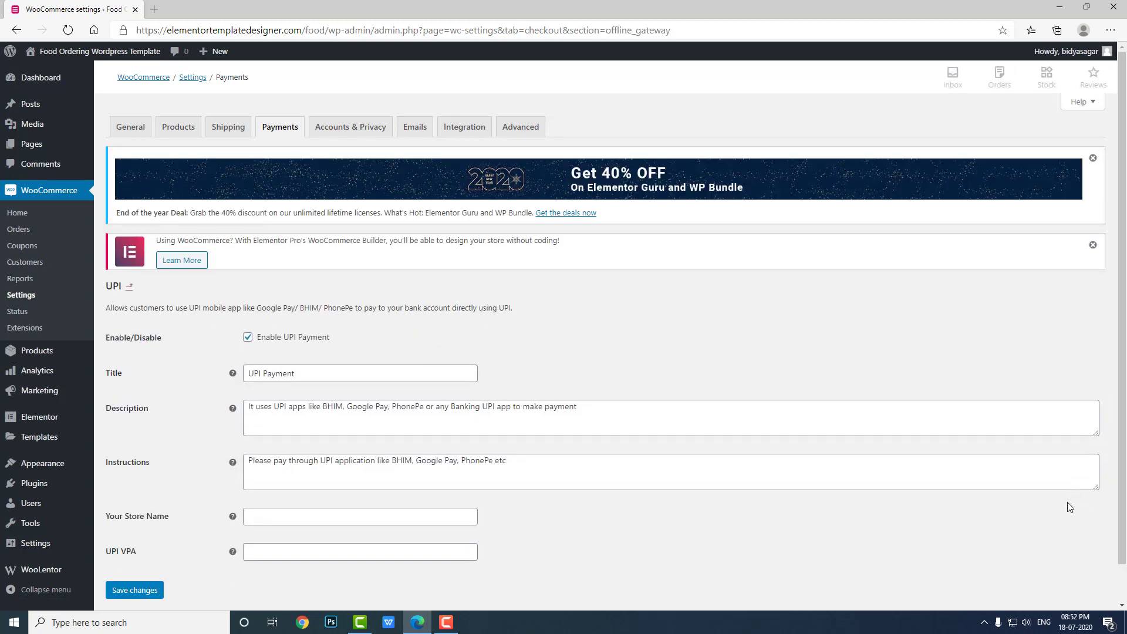
Enter 'Food Store' as the UPI payment method's store name
{"action": "scroll", "coordinate": [605, 359], "scroll_direction": "down", "scroll_amount": 1}
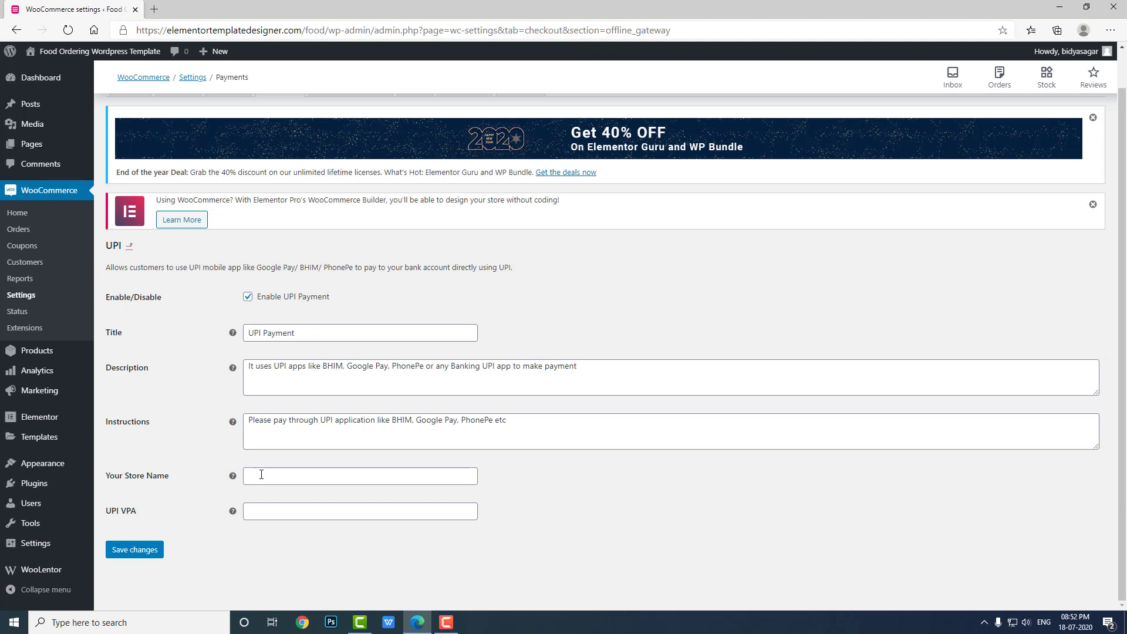
{"action": "left_click", "coordinate": [261, 474]}
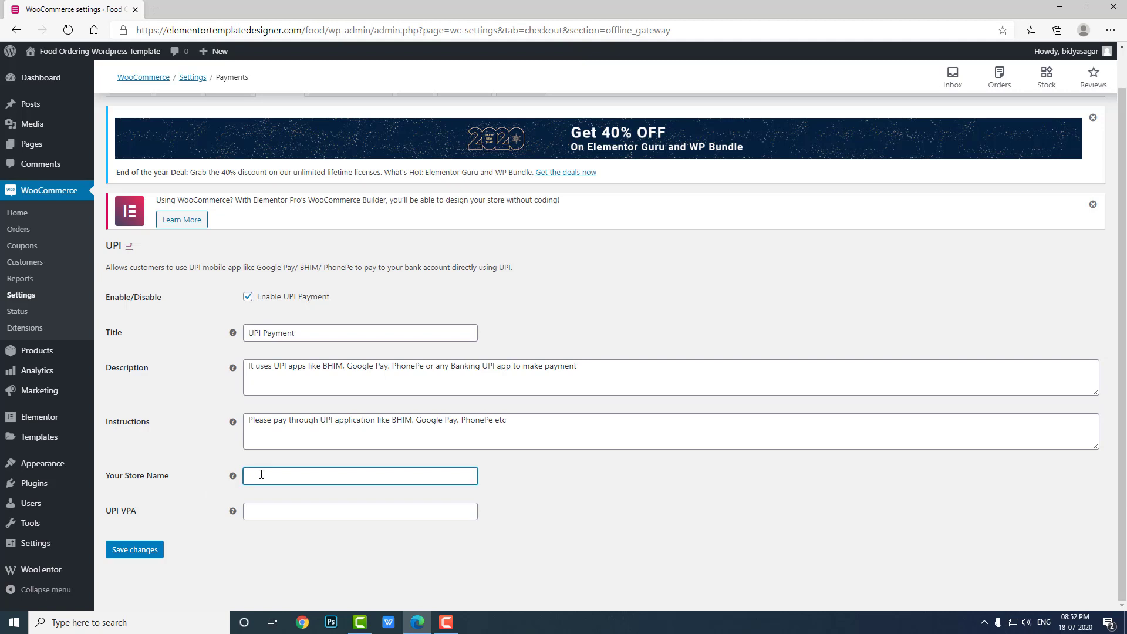
{"action": "type", "text": "Fo"}
{"action": "key", "text": "BackSpace"}
{"action": "key", "text": "BackSpace"}
{"action": "type", "text": "Food Sto"}
{"action": "type", "text": "re"}
{"action": "left_click", "coordinate": [282, 514]}
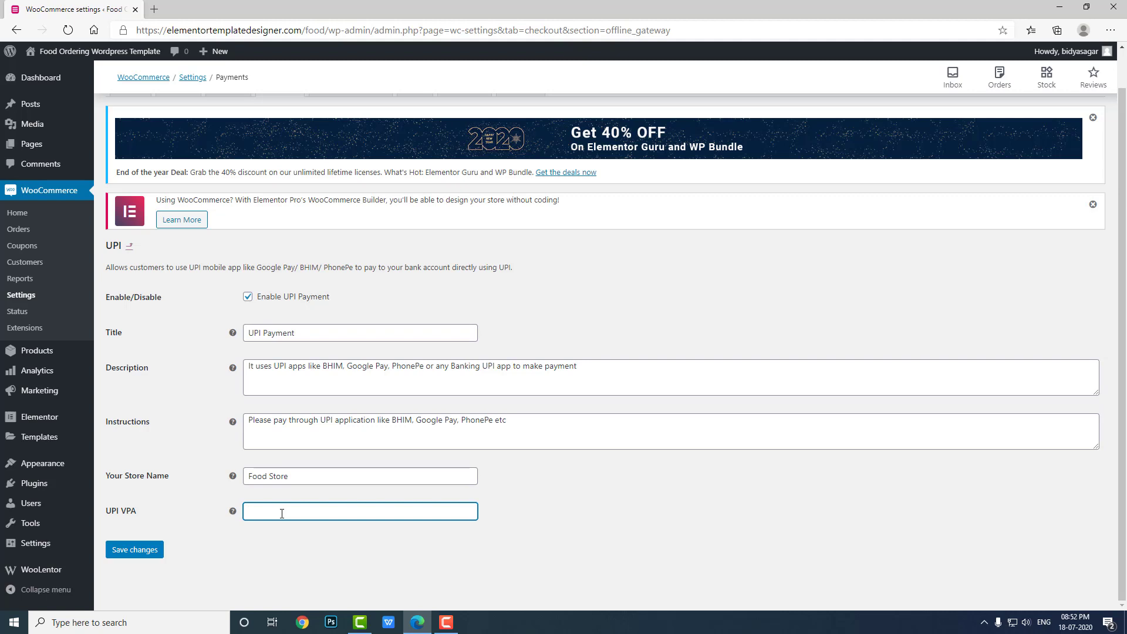
{"action": "triple_click", "coordinate": [282, 515]}
{"action": "left_click", "coordinate": [351, 512]}
{"action": "left_click", "coordinate": [128, 556]}
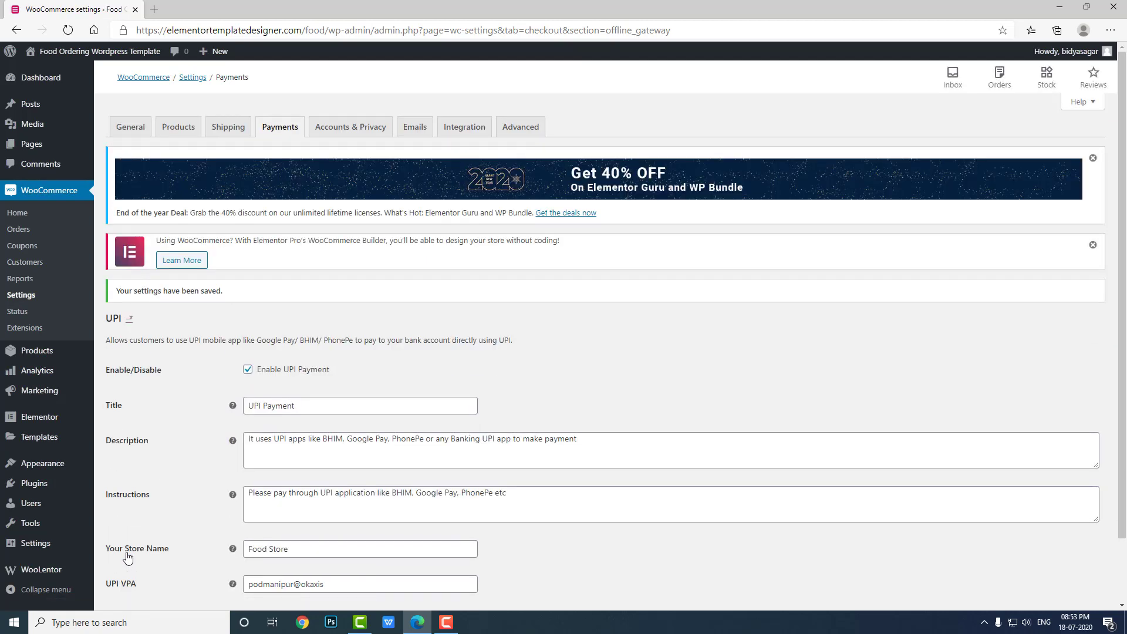
Open Test Product's storefront page from All Products and add it to the cart
{"action": "left_click", "coordinate": [54, 358]}
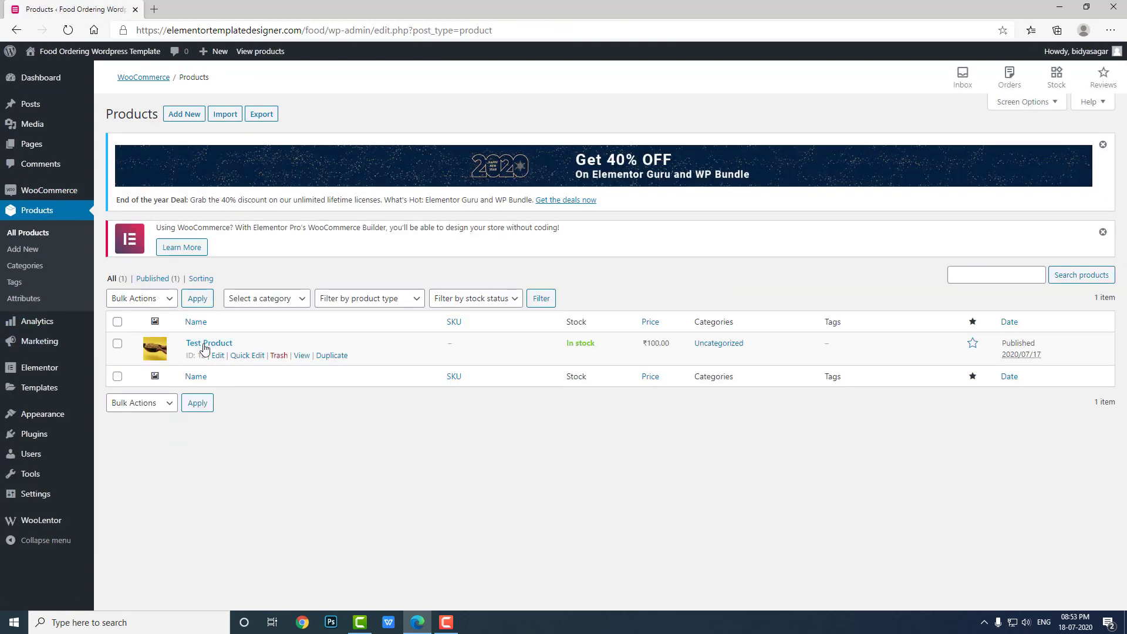
{"action": "mouse_move", "coordinate": [264, 348]}
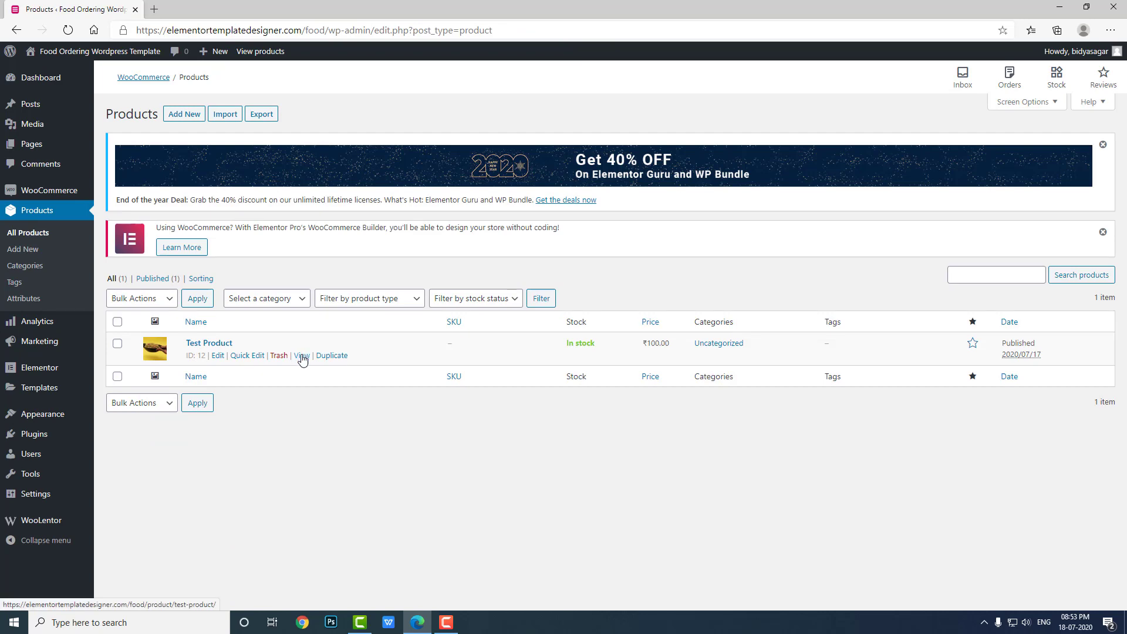
{"action": "left_click", "coordinate": [301, 356]}
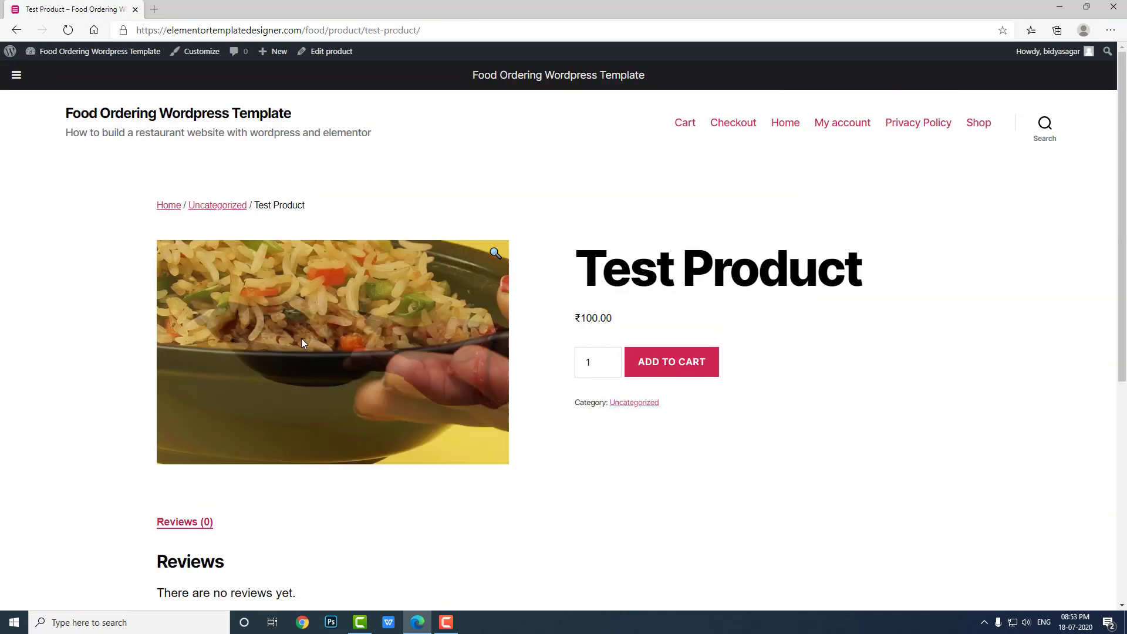
{"action": "scroll", "coordinate": [301, 338], "scroll_direction": "down", "scroll_amount": 2}
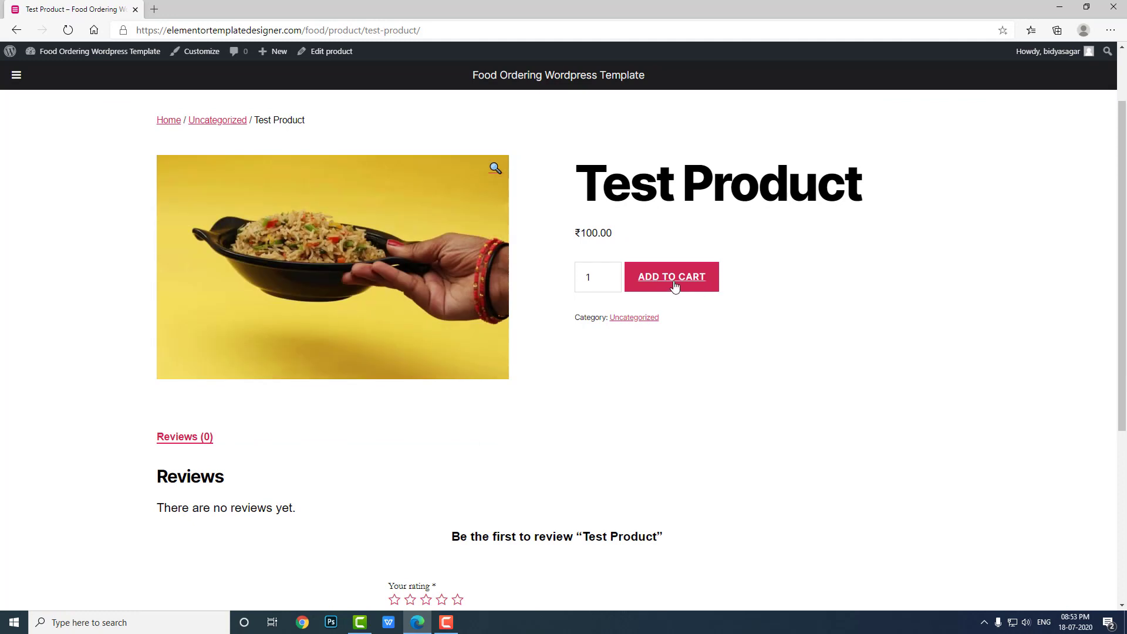
{"action": "left_click", "coordinate": [675, 286]}
Go from the cart to checkout and scroll down to the UPI Payment option
{"action": "left_click", "coordinate": [905, 278]}
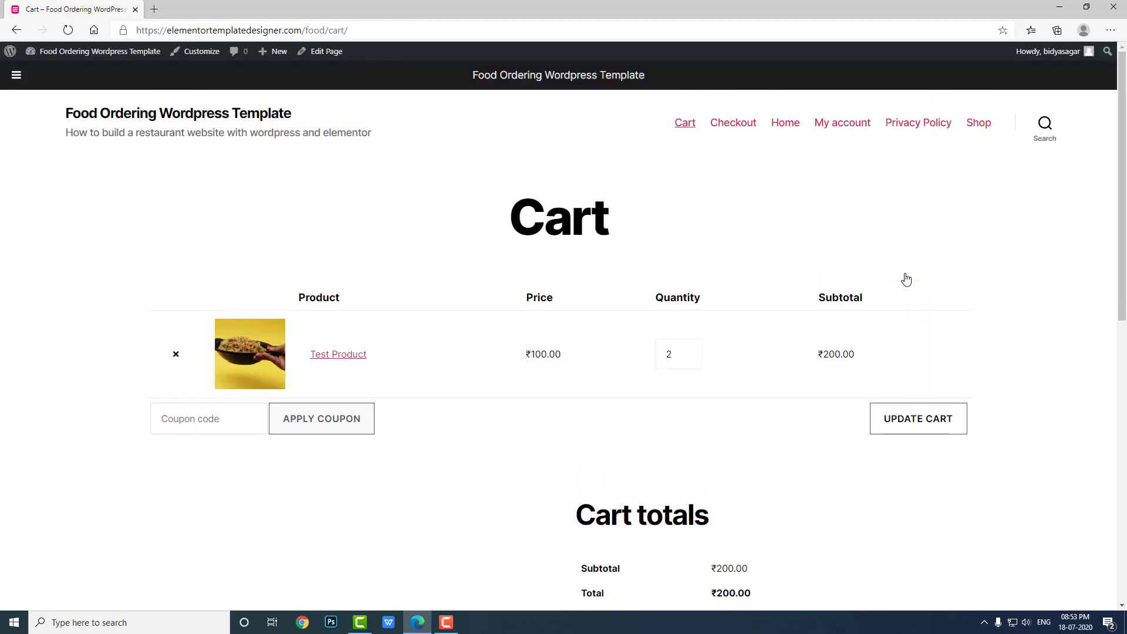
{"action": "scroll", "coordinate": [906, 279], "scroll_direction": "down", "scroll_amount": 3}
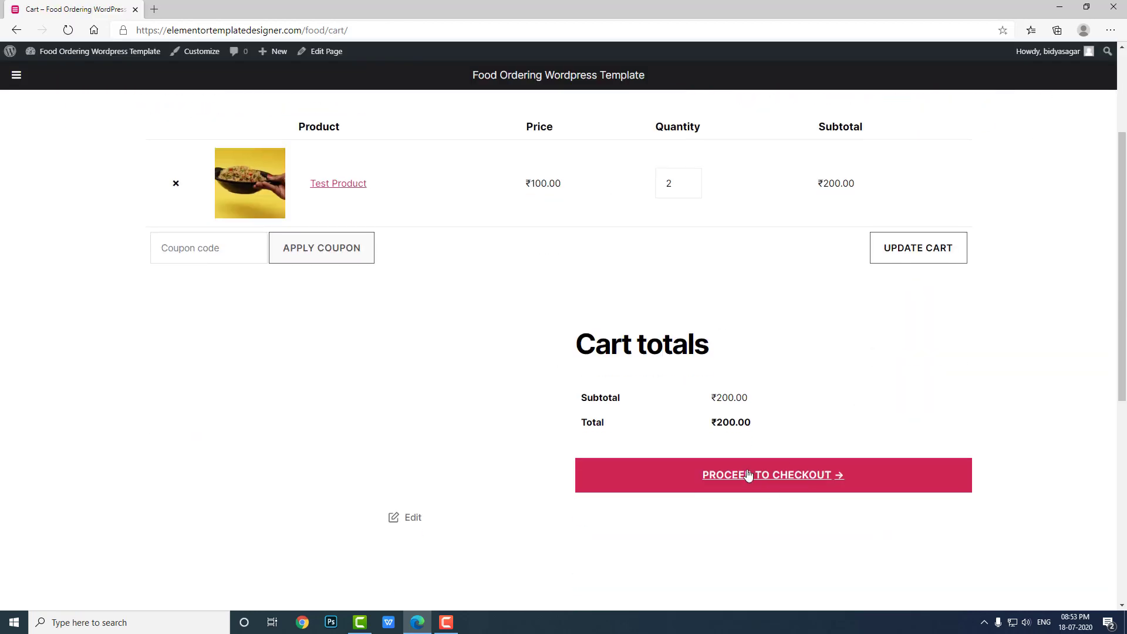
{"action": "left_click", "coordinate": [777, 476]}
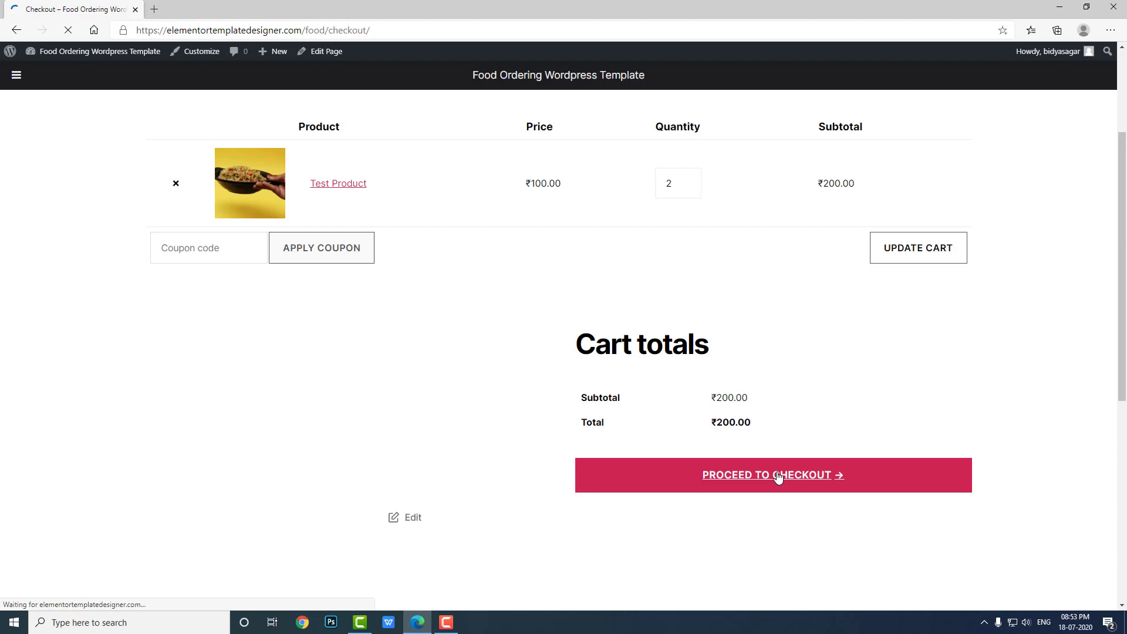
{"action": "scroll", "coordinate": [778, 476], "scroll_direction": "down", "scroll_amount": 3}
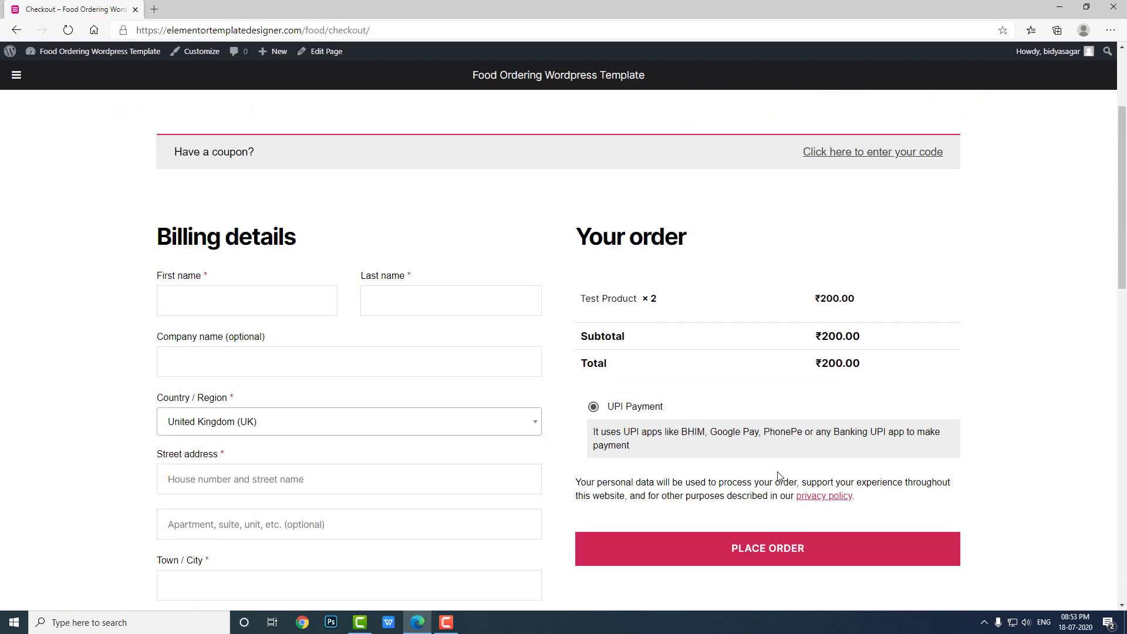
{"action": "scroll", "coordinate": [778, 476], "scroll_direction": "down", "scroll_amount": 2}
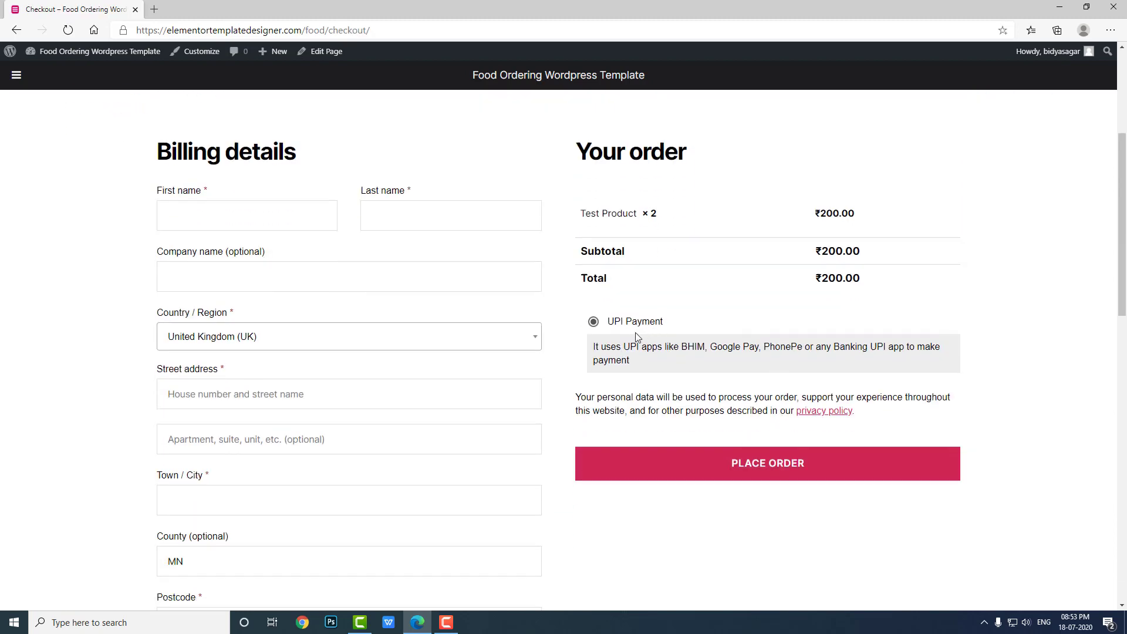